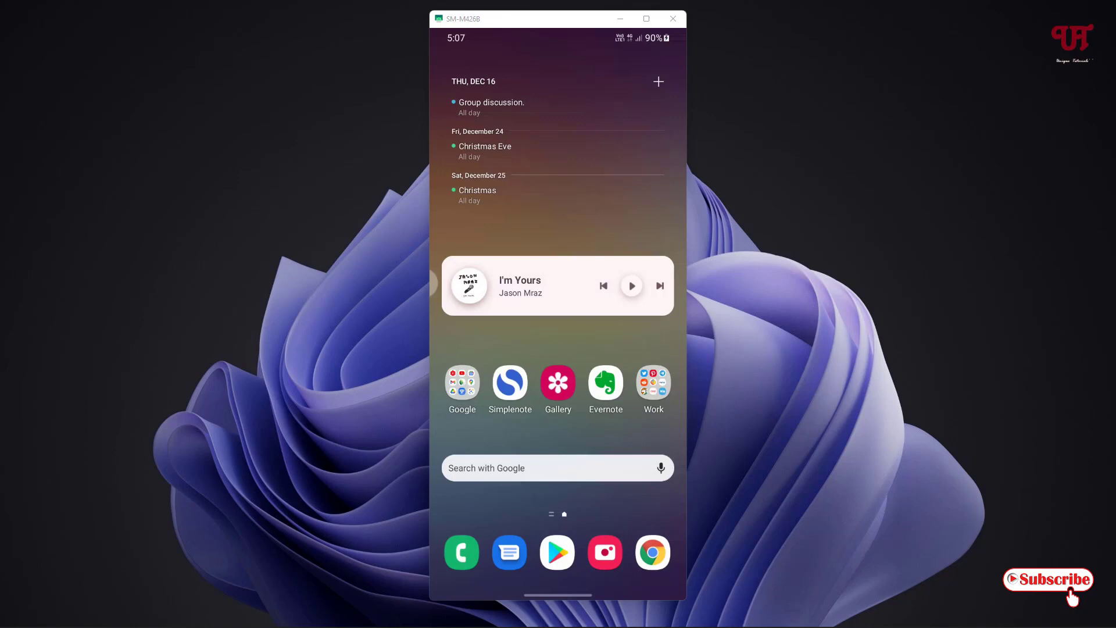
Turn on Edge panels in the phone's Display settings and return to the home screen
left_click_drag(617, 40, 620, 186)
left_click(660, 80)
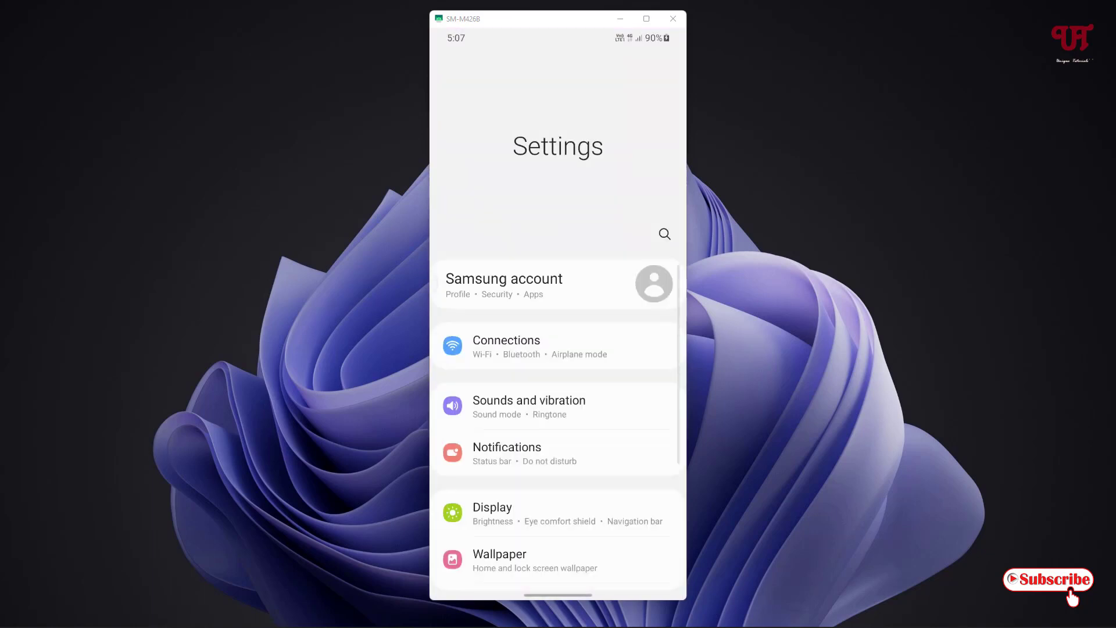
scroll(573, 349, "down", 3)
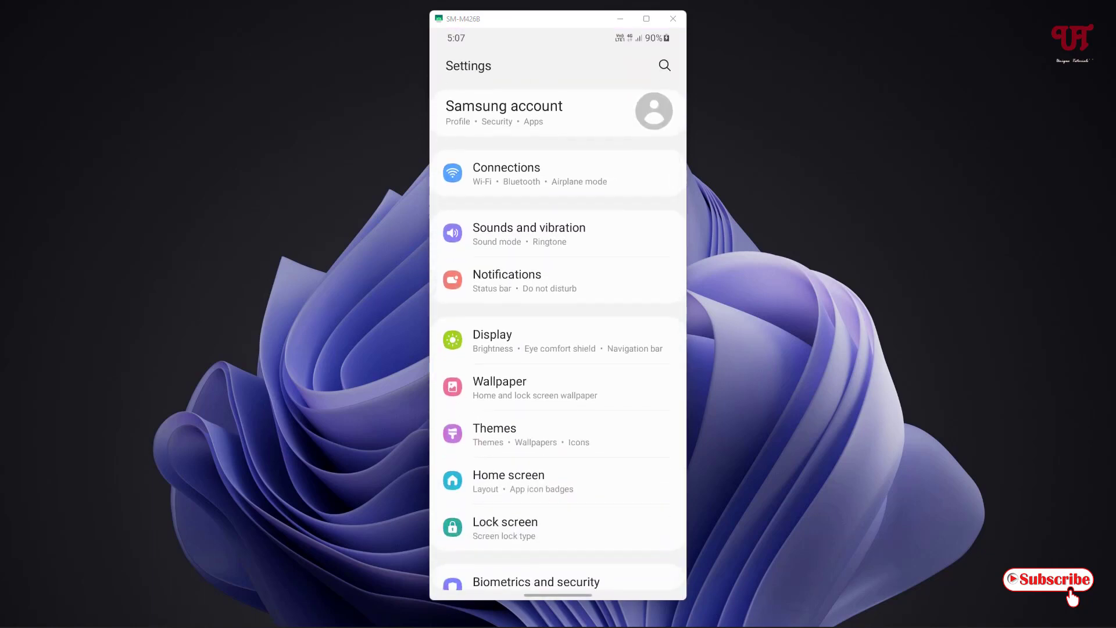
left_click(572, 349)
scroll(559, 349, "down", 5)
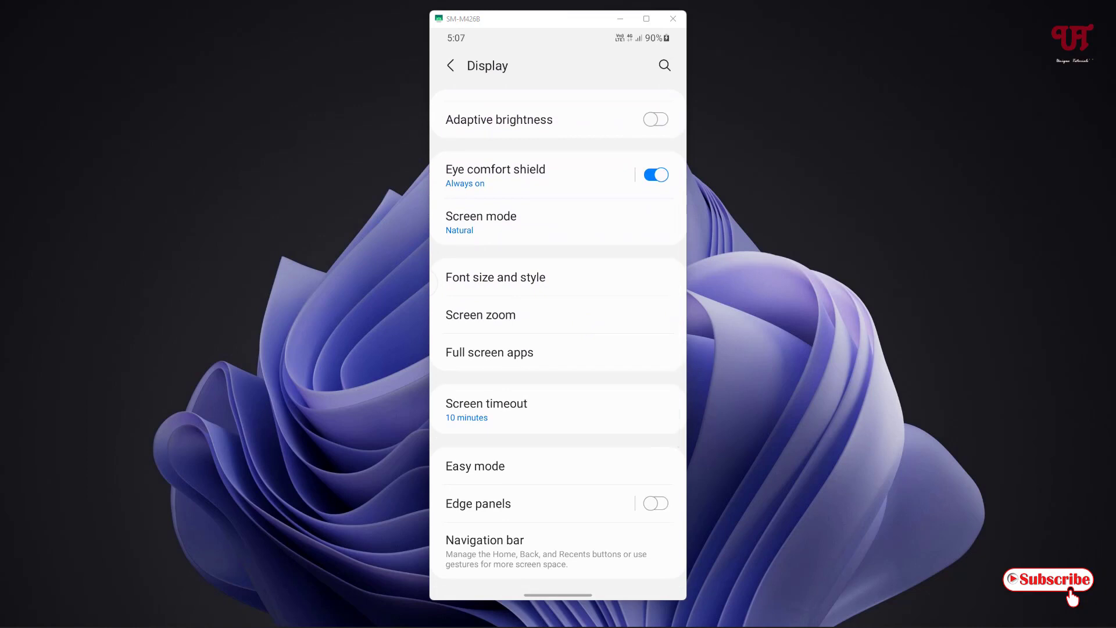
left_click(656, 503)
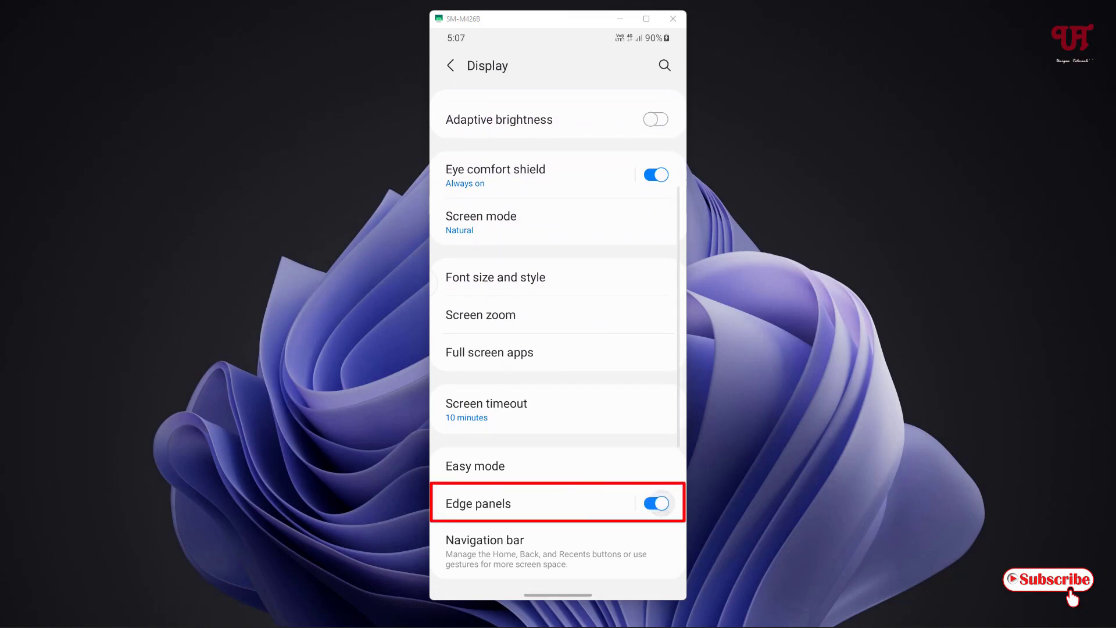
left_click_drag(586, 595, 586, 407)
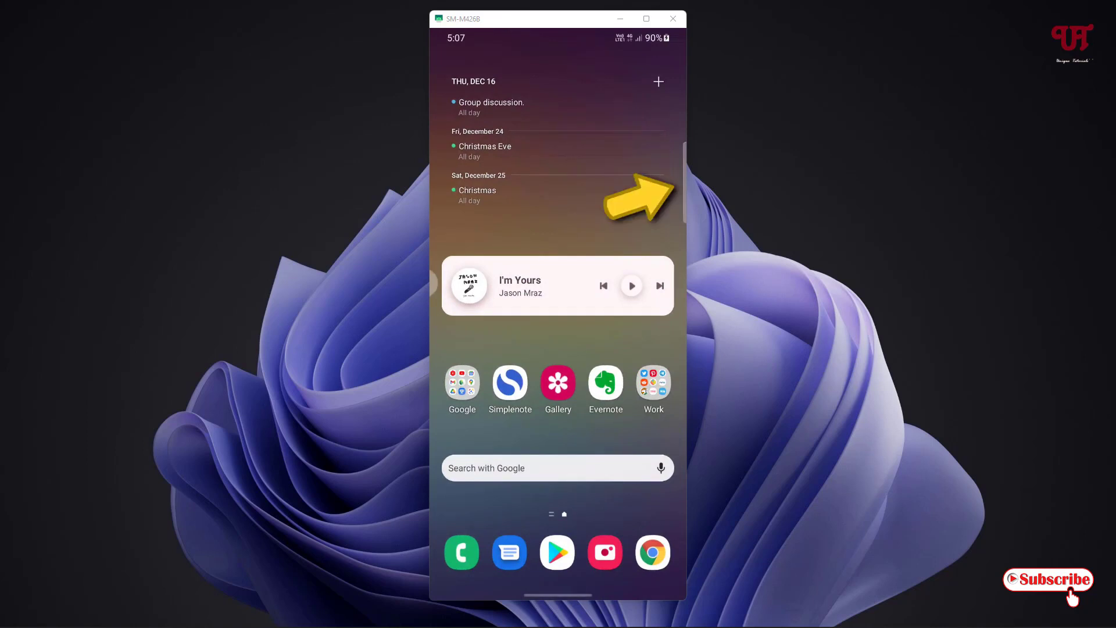
Open the Samsung edge panel's settings and look through the available panels from Apps to Reminder
left_click_drag(682, 182, 631, 202)
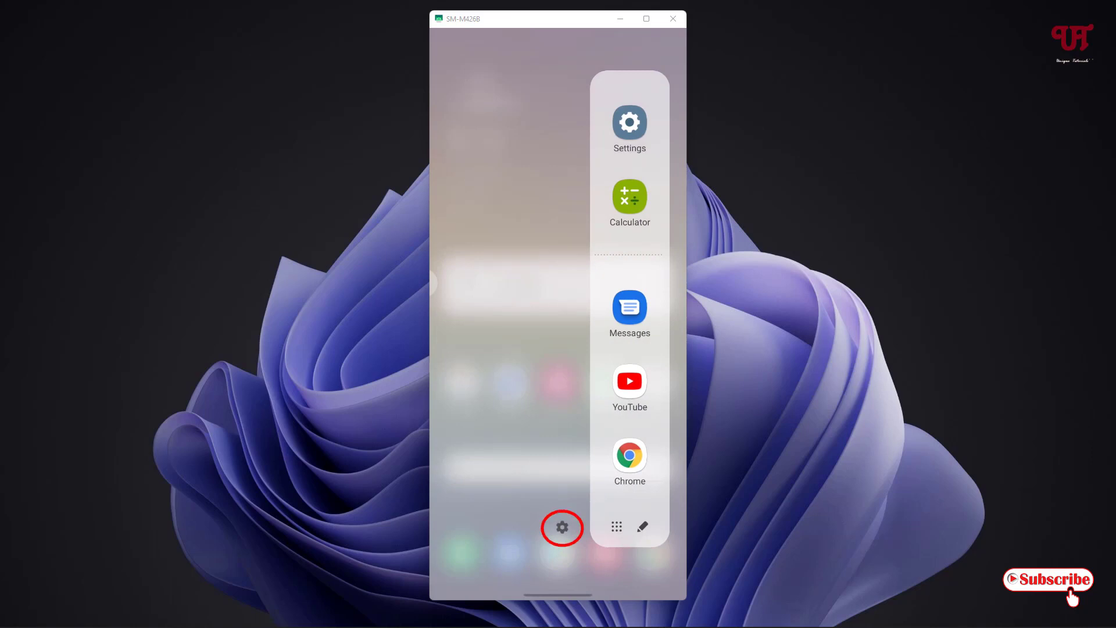
left_click(562, 526)
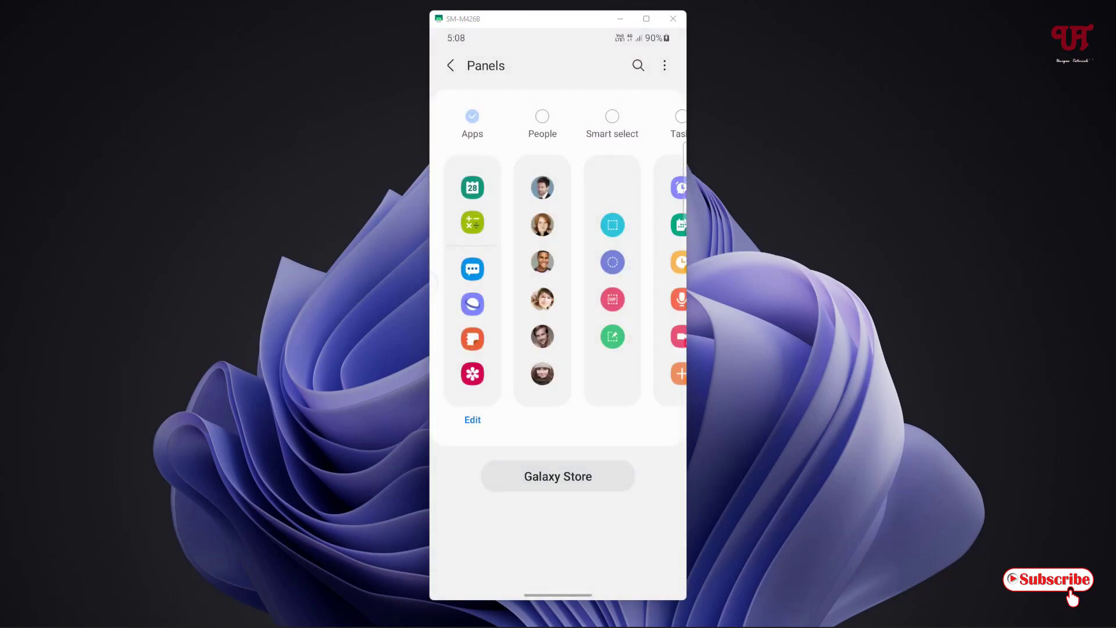
left_click_drag(608, 348, 488, 361)
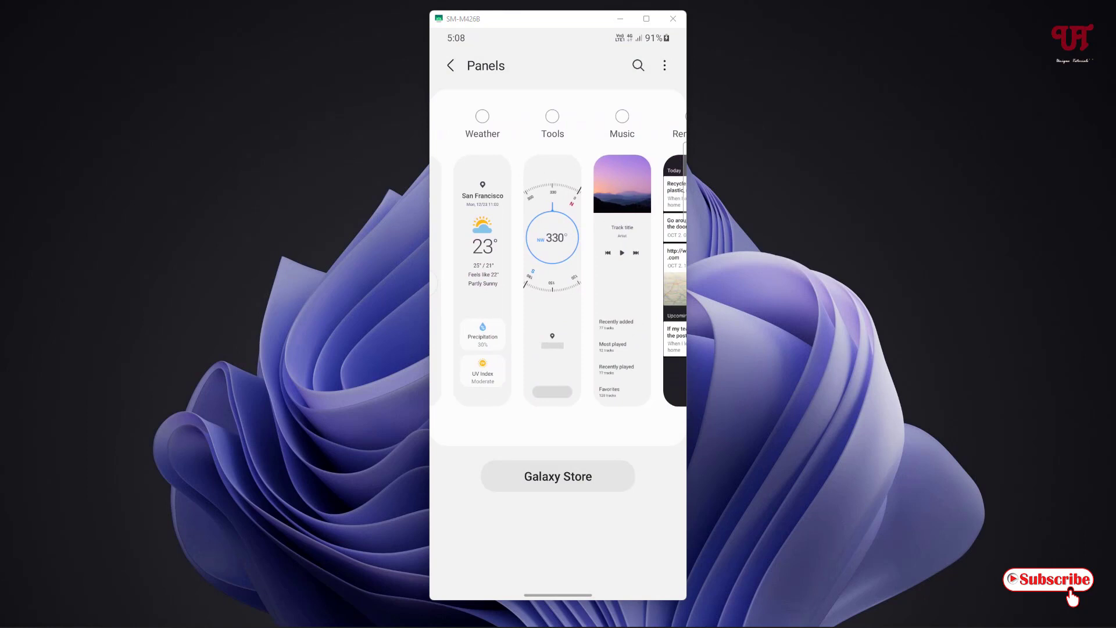
left_click_drag(632, 360, 554, 376)
scroll(556, 375, "left", 3)
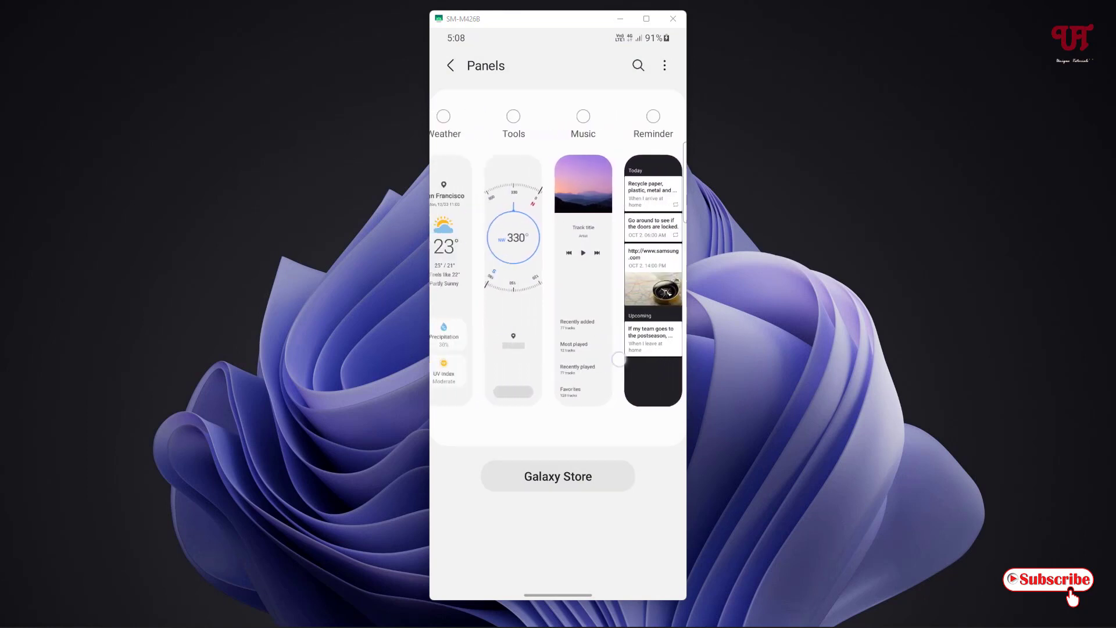
scroll(558, 280, "left", 5)
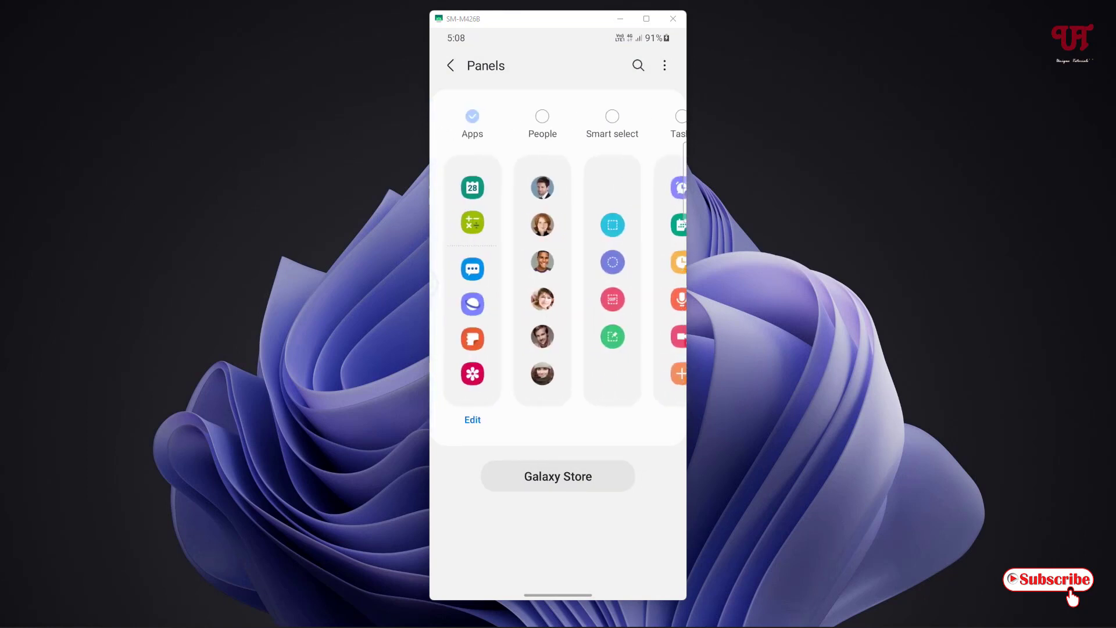
scroll(558, 281, "right", 3)
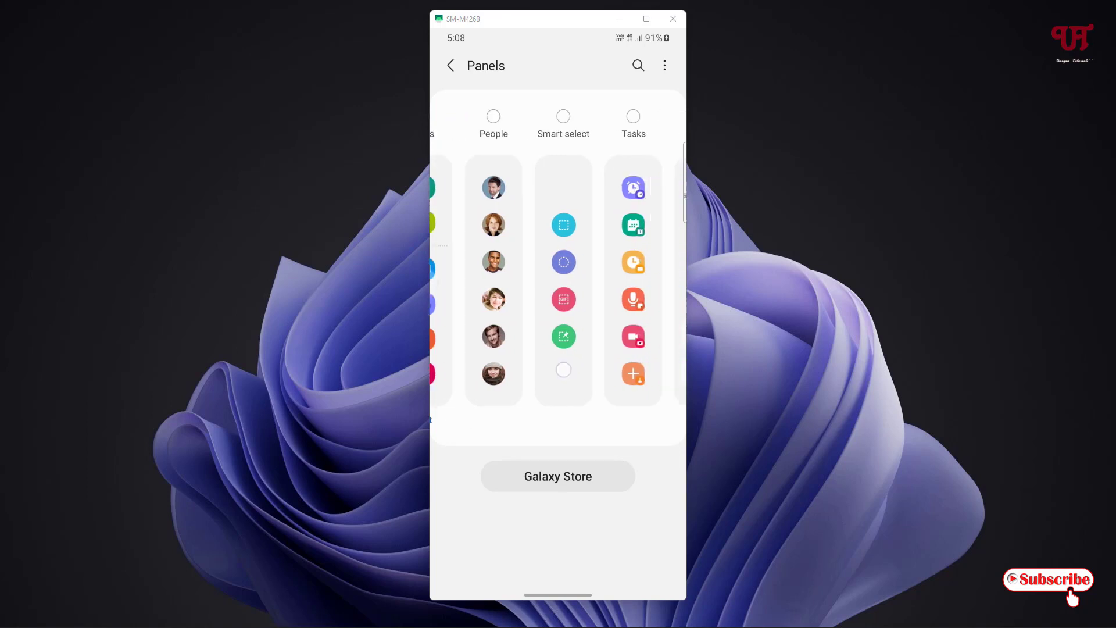
left_click_drag(610, 373, 535, 371)
mouse_move(611, 370)
left_mouse_down()
mouse_move(506, 369)
mouse_move(611, 371)
left_mouse_up()
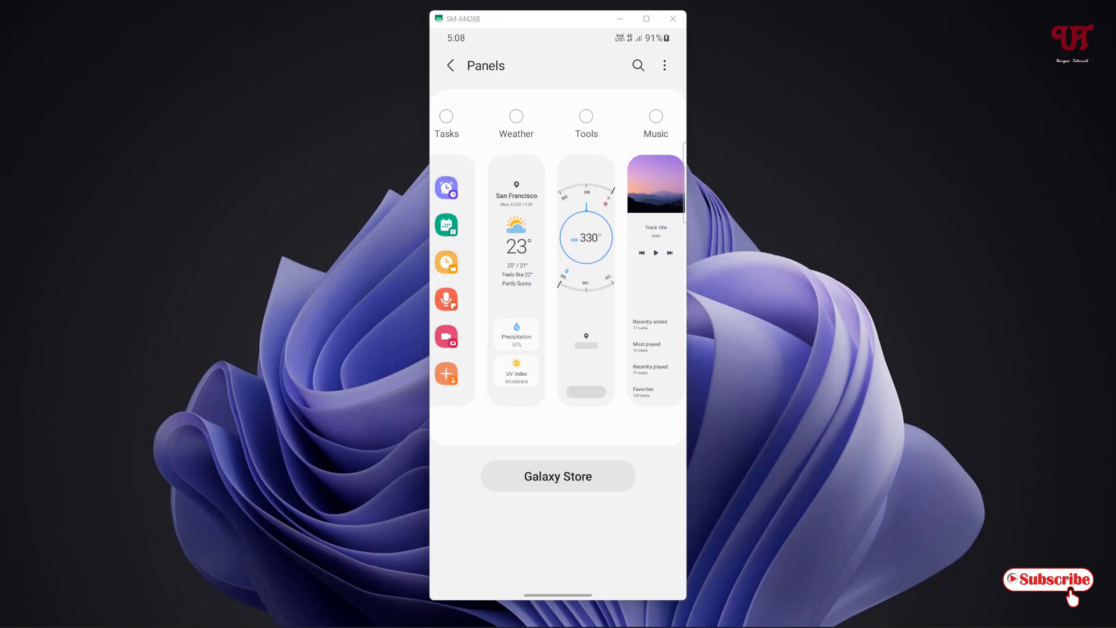
Leave the panel settings, check the edge panel over the home screen, and close it
left_click_drag(685, 507, 641, 508)
left_click_drag(685, 184, 616, 186)
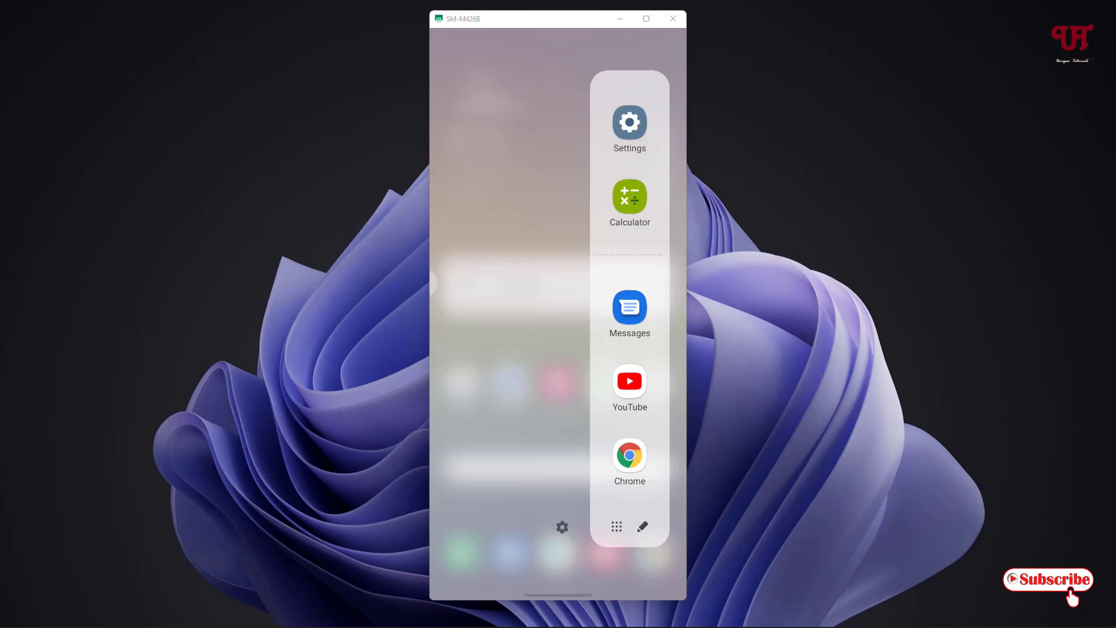
left_click(531, 463)
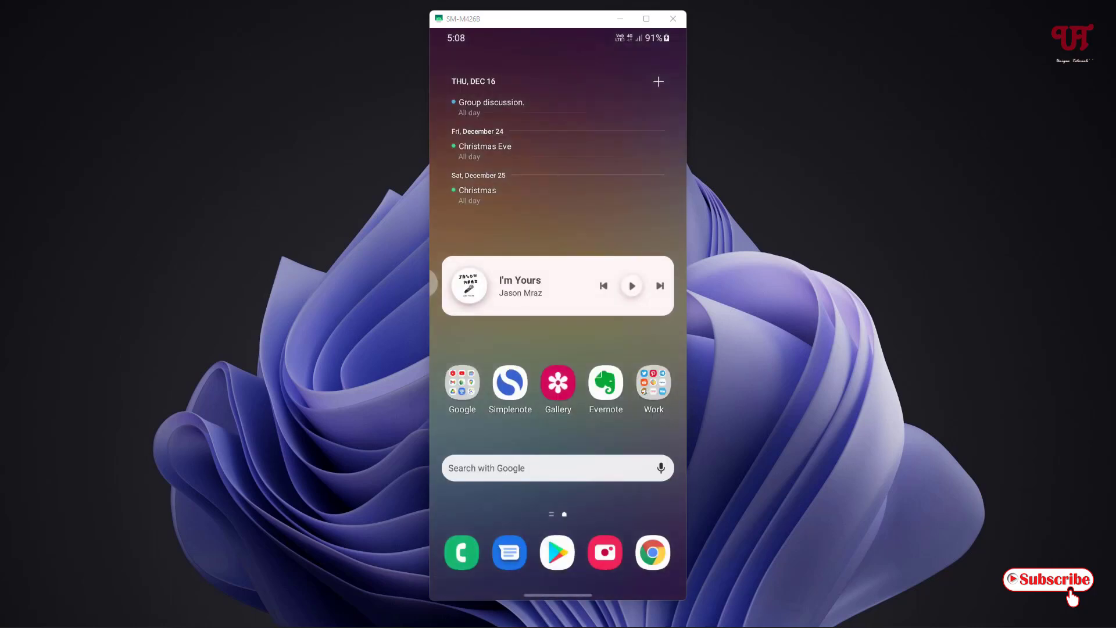
Search the Play Store for "1edge-float edge panel" and install 1 Edge - Float Edge Panels
left_click(558, 553)
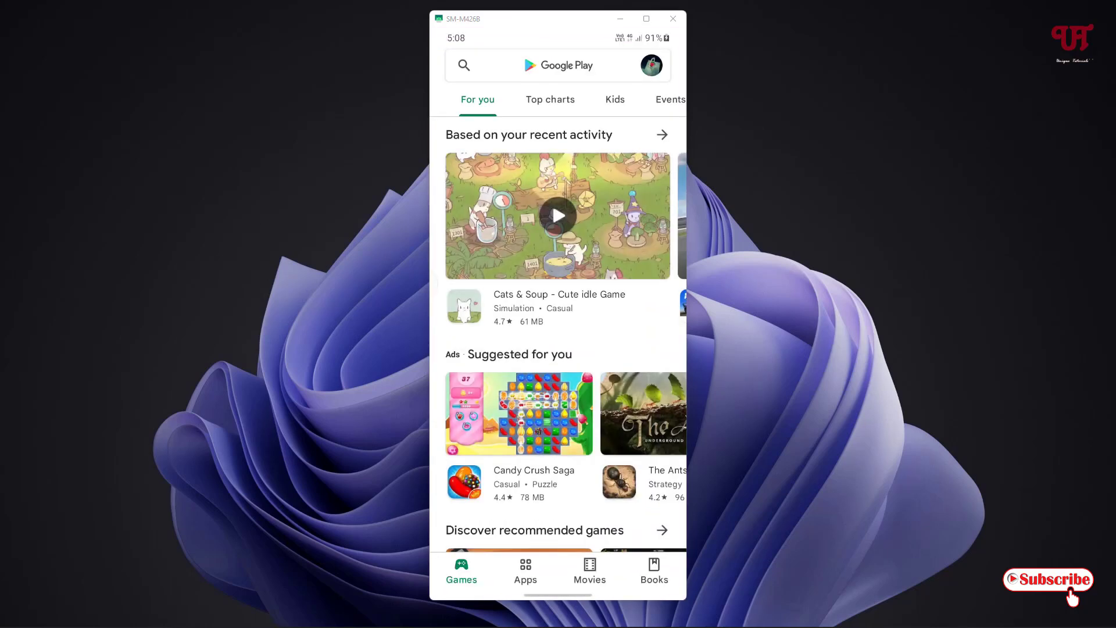
left_click(577, 66)
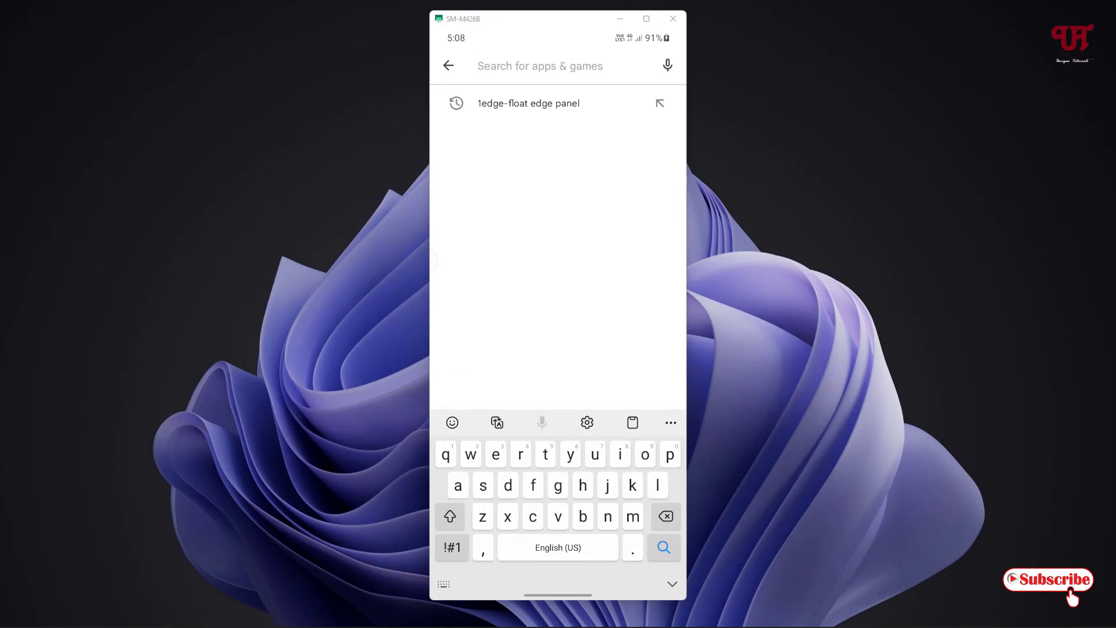
left_click(528, 103)
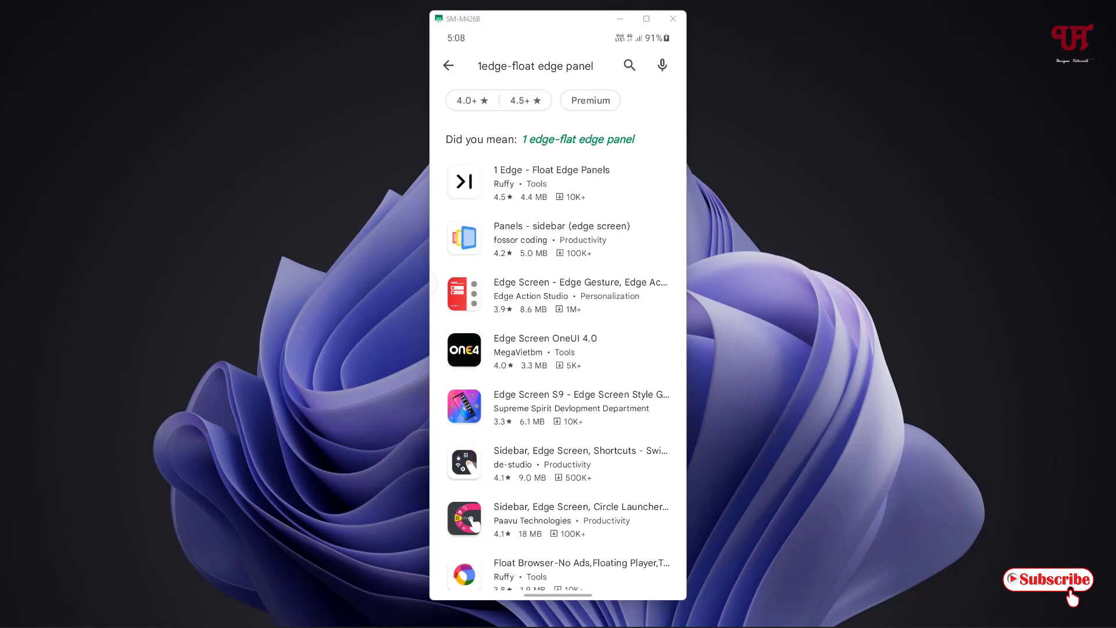
left_click(607, 187)
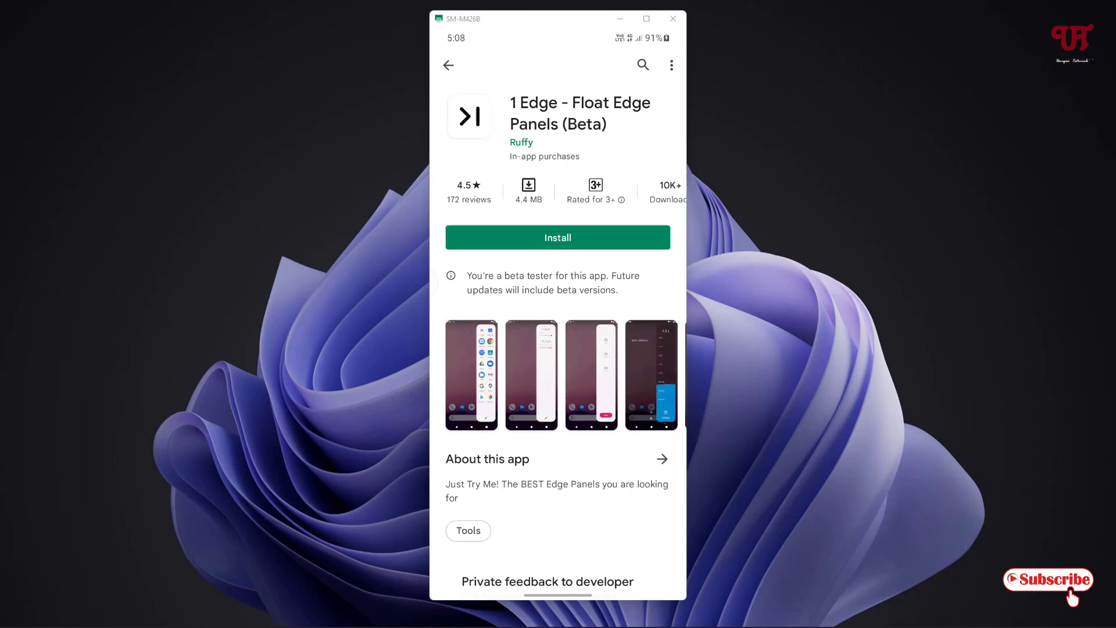
left_click(558, 237)
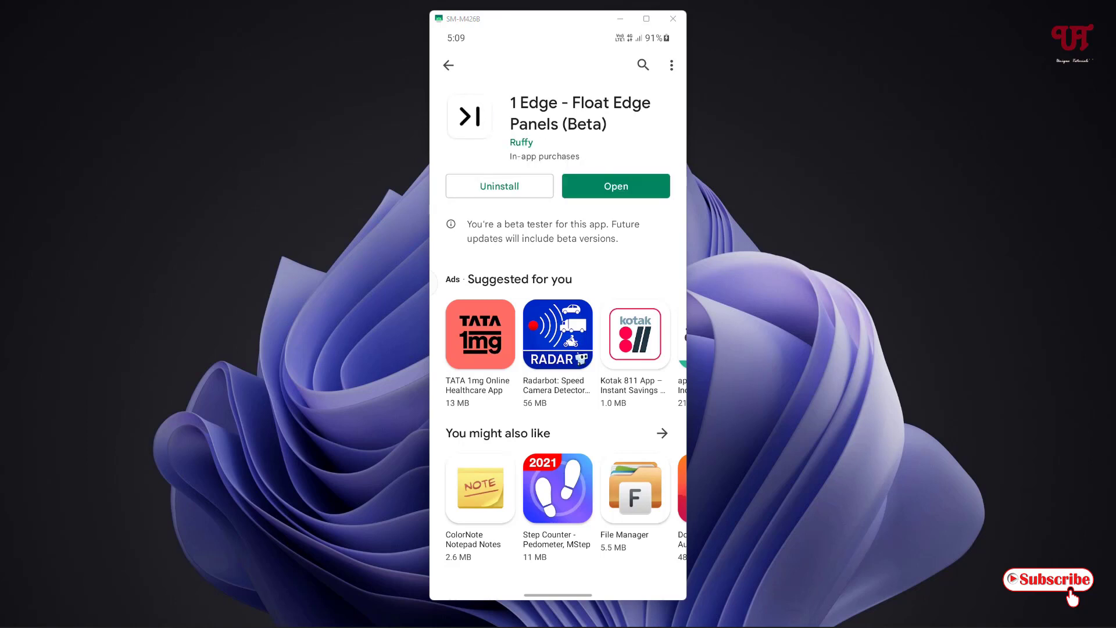
Open 1 Edge, allow it to appear on top of other apps, and dismiss its introduction
left_click(616, 186)
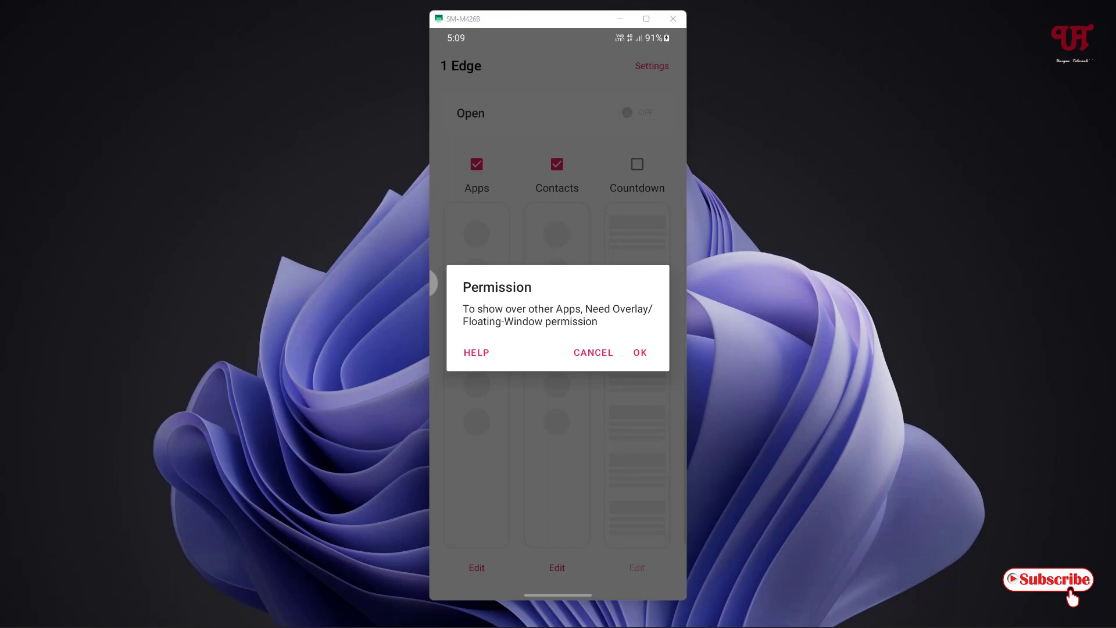
left_click(640, 352)
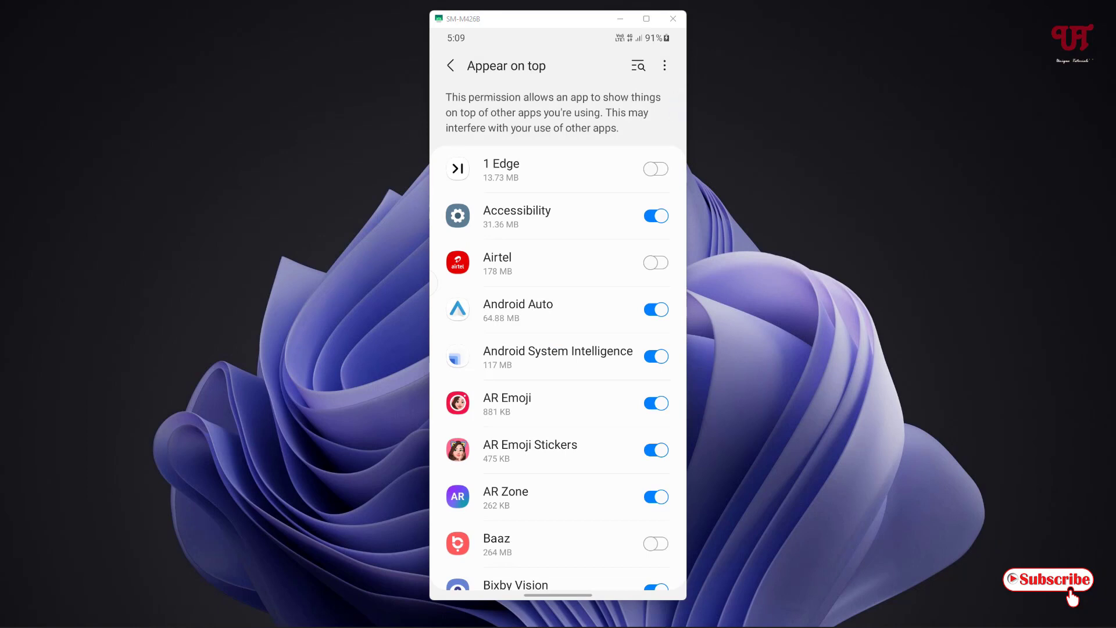
left_click(656, 169)
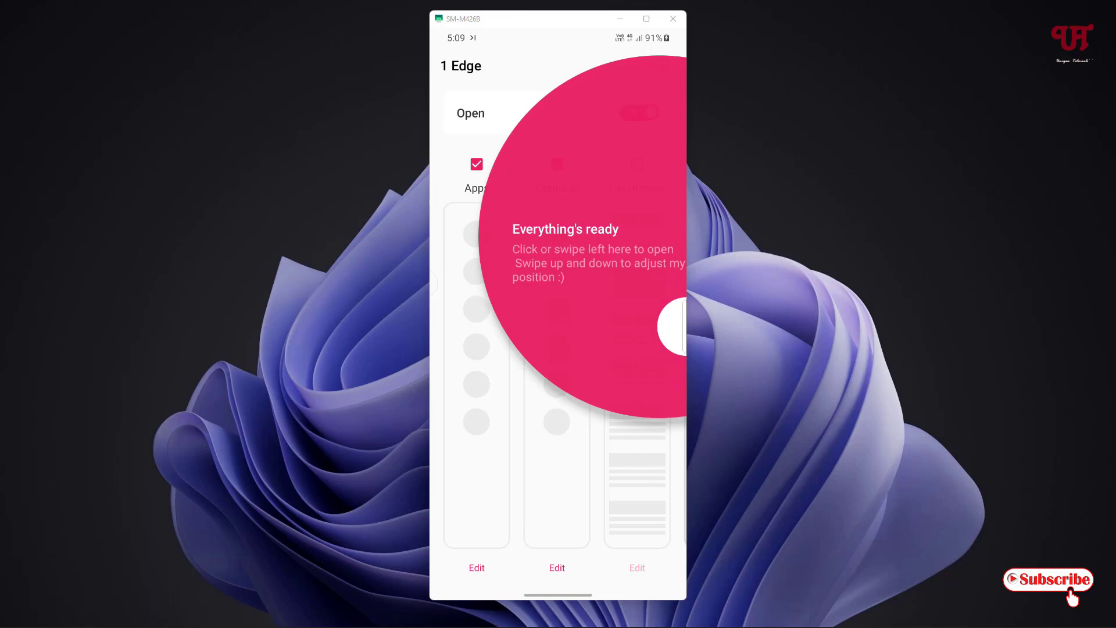
left_click(661, 333)
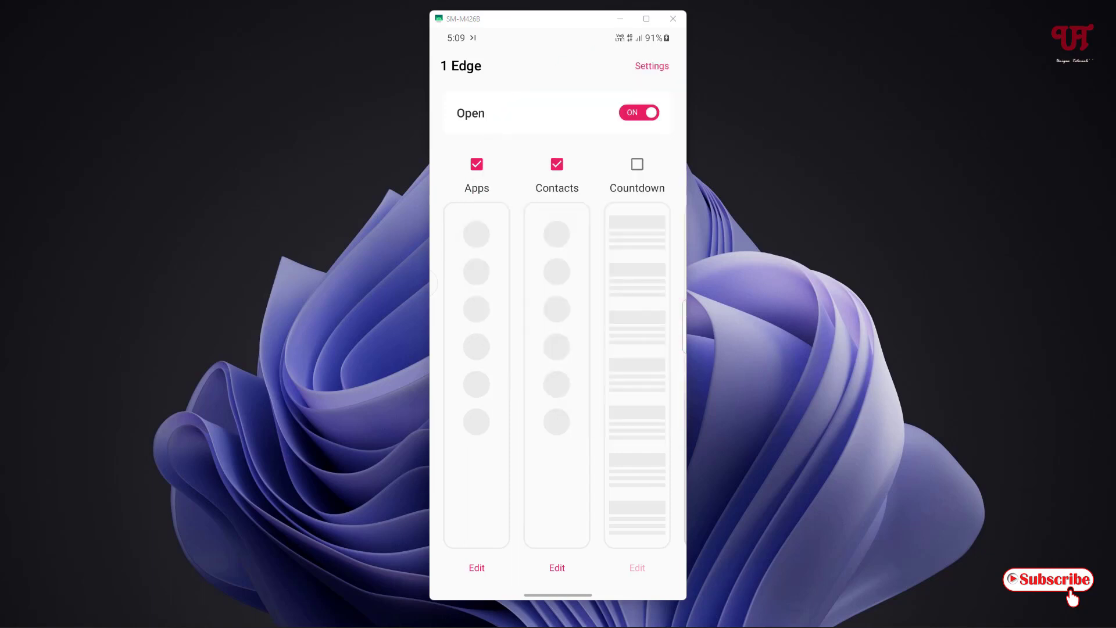
Pull out the 1 Edge floating panel, look through its pages, and close it
left_click_drag(678, 325, 557, 367)
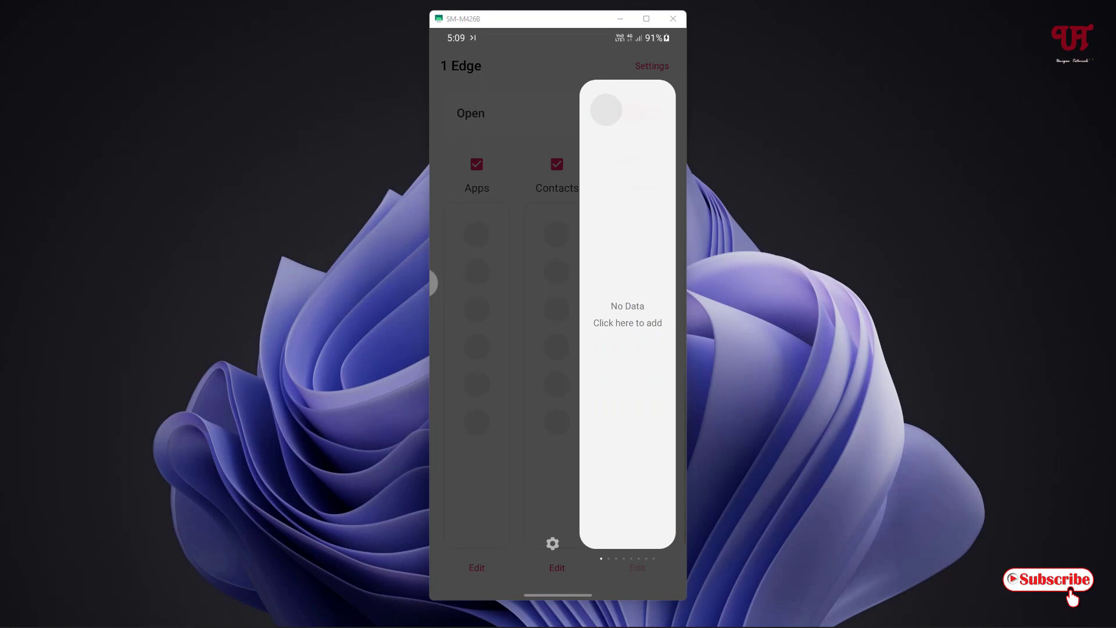
left_click_drag(649, 401, 594, 417)
left_click(539, 434)
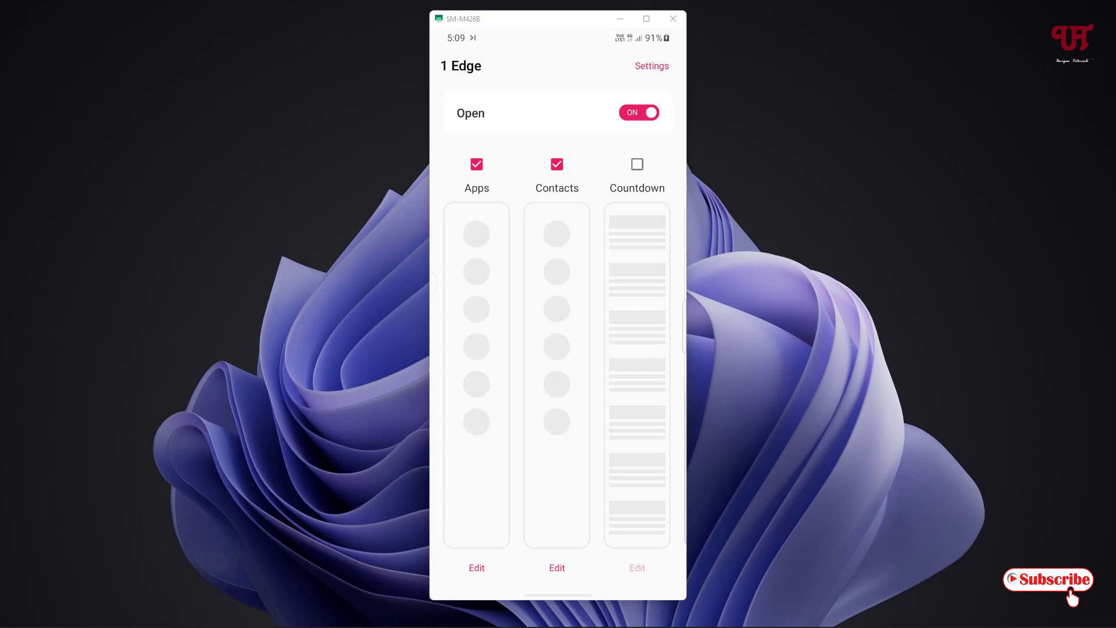
Review the panel types offered in 1 Edge, including RSS, App Usage and Magic Hat
left_click_drag(621, 432, 535, 431)
scroll(558, 372, "right", 5)
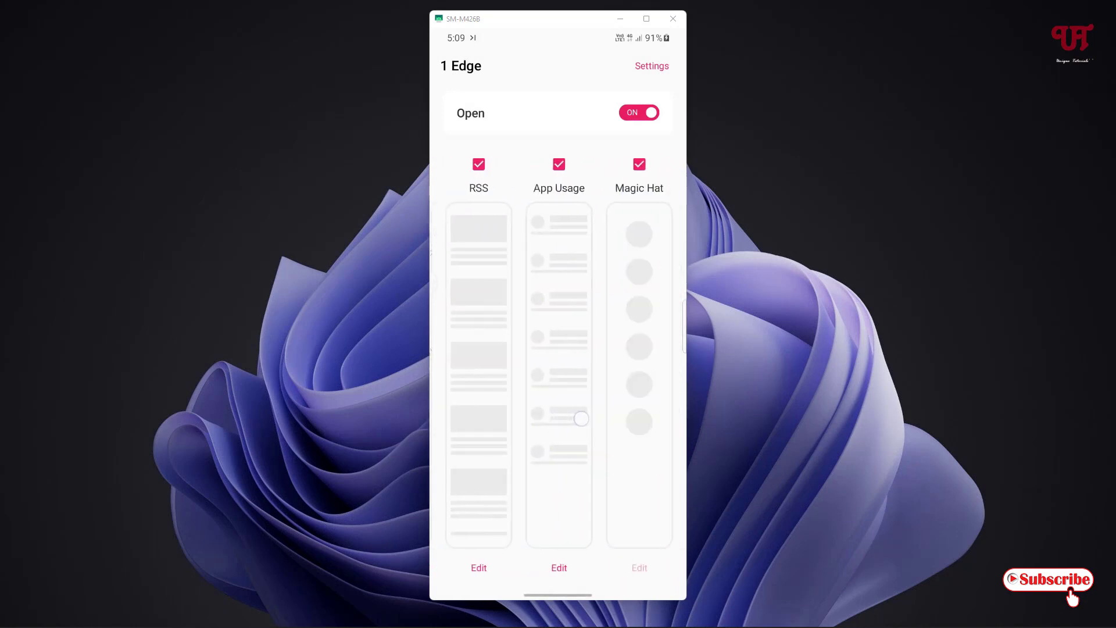
scroll(559, 372, "left", 10)
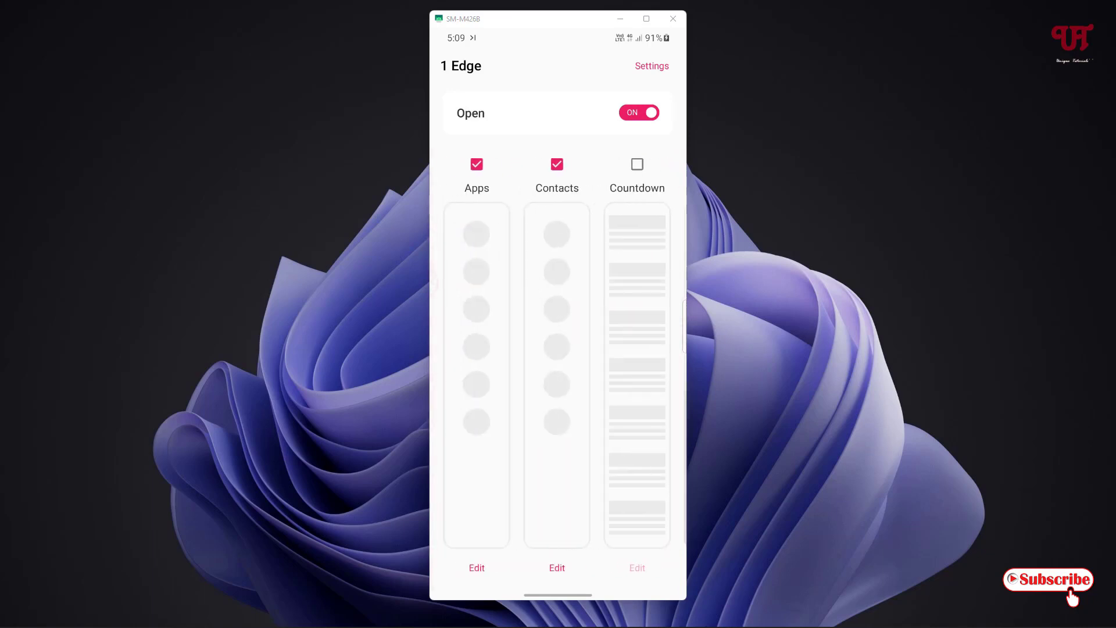
Add Chrome, Settings, Video and Voice Recorder to the Apps panel and return to the panel overview
left_click(477, 568)
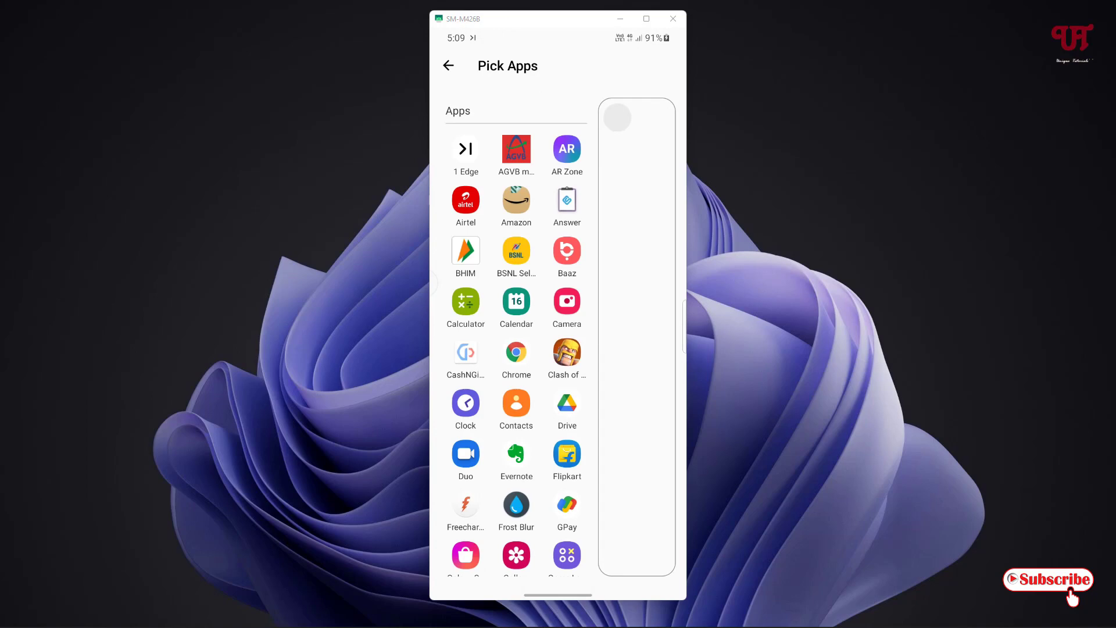
left_click(516, 355)
scroll(517, 337, "down", 20)
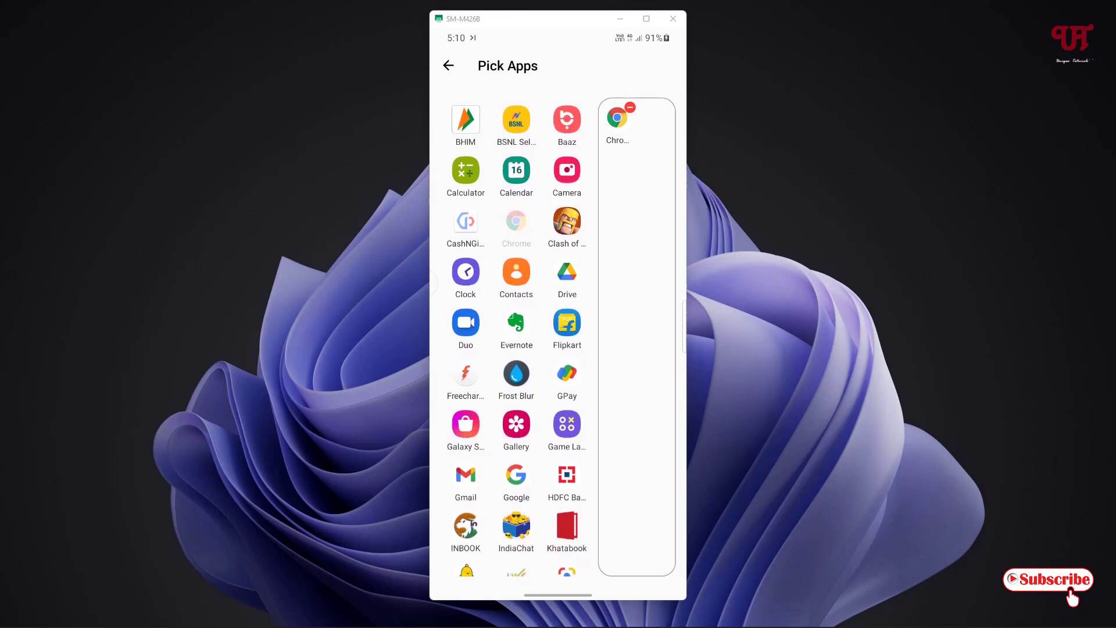
scroll(517, 338, "up", 2)
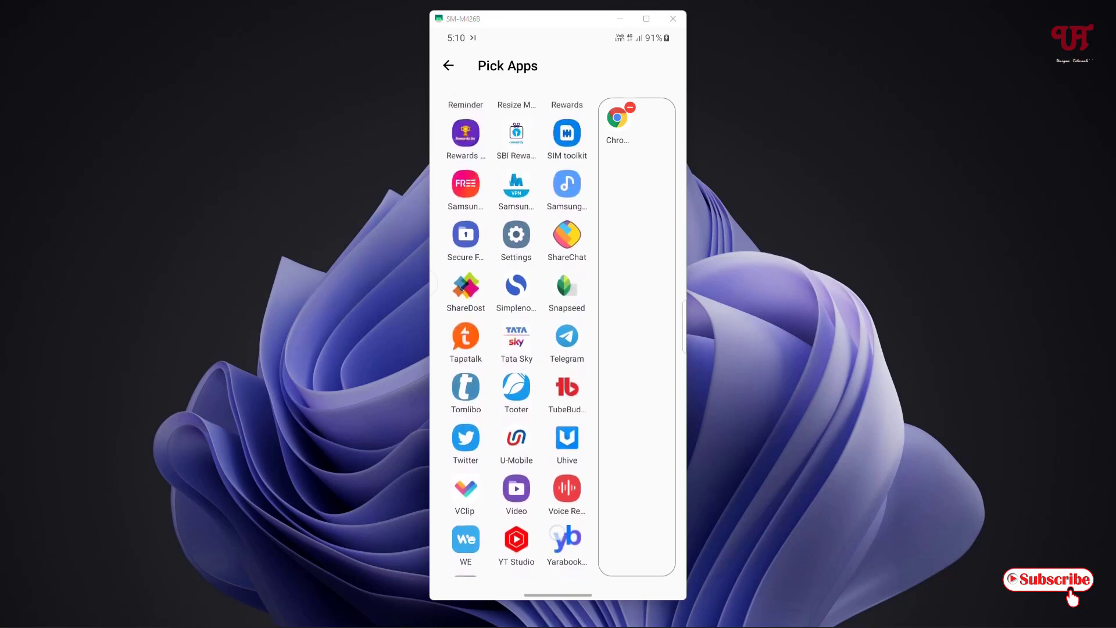
left_click(516, 241)
scroll(517, 337, "down", 1)
scroll(563, 383, "down", 1)
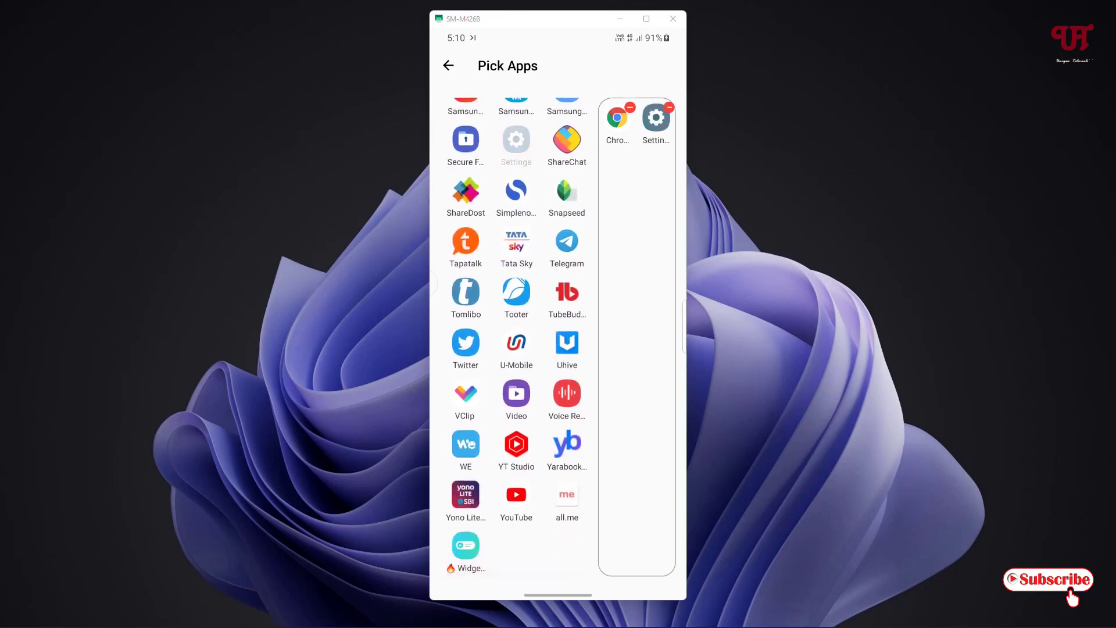
left_click(516, 393)
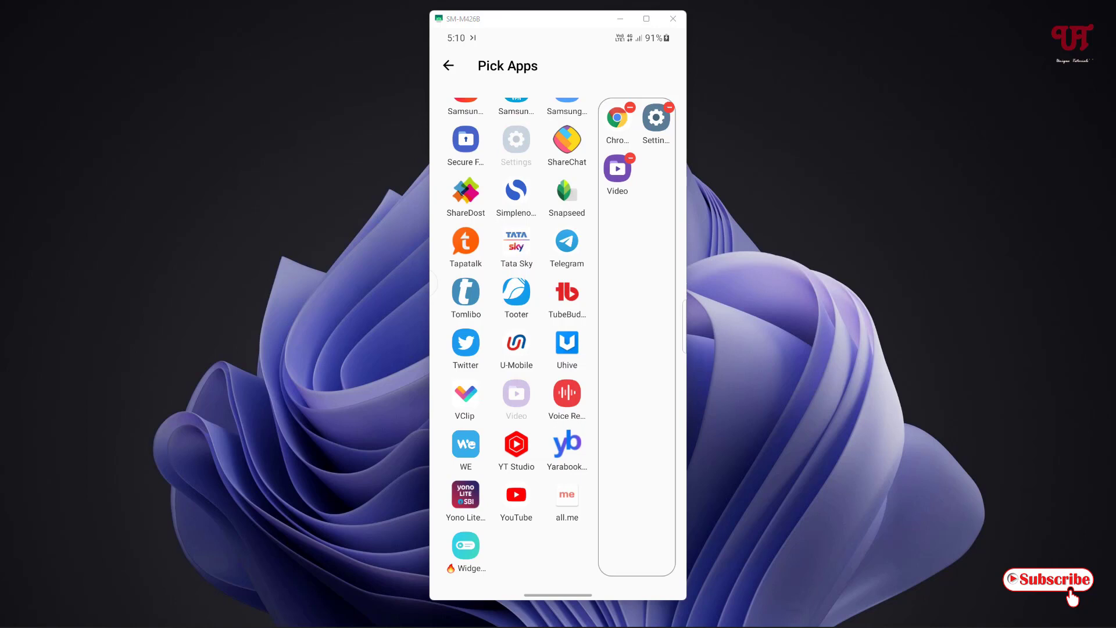
scroll(517, 337, "up", 1)
left_click(567, 447)
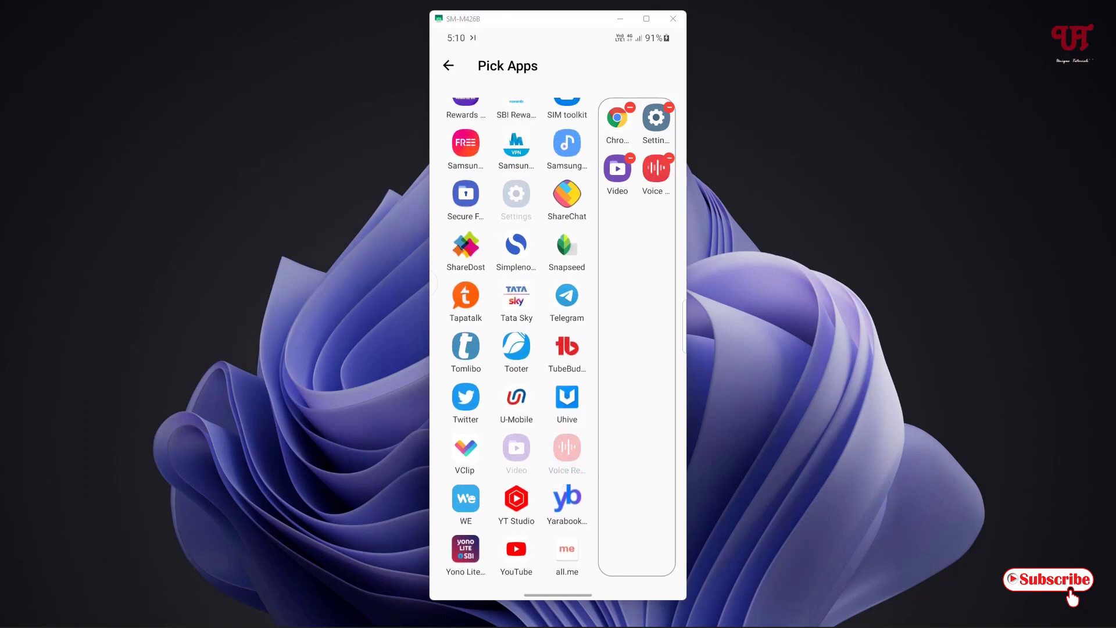
left_click(448, 66)
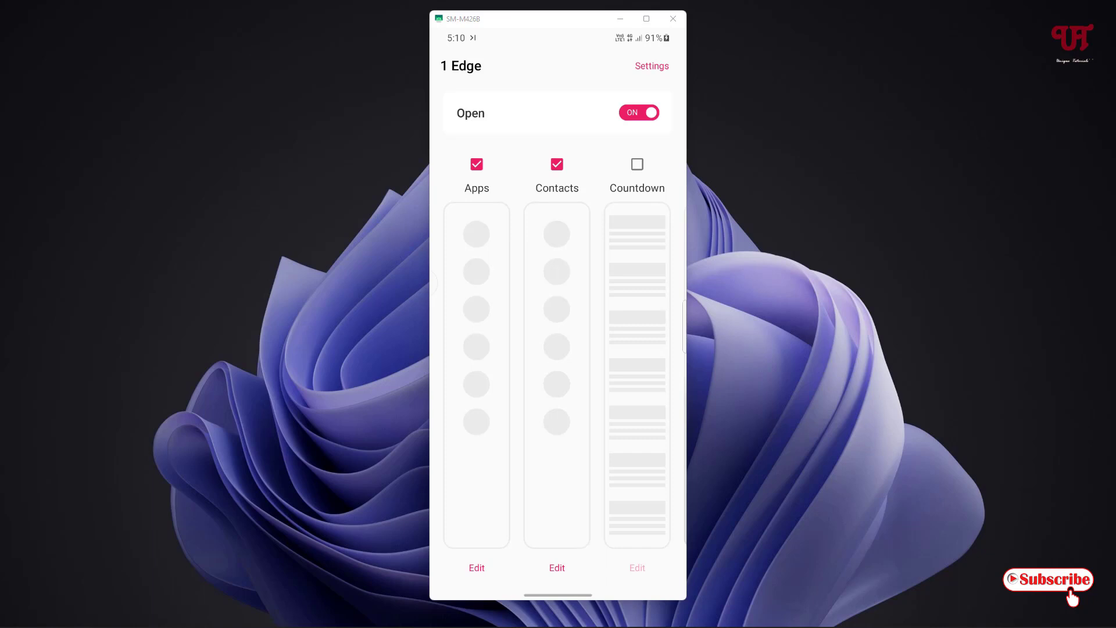
Open the app picker of the Apps panel from the floating 1 Edge panel and return to the phone's home screen
left_click_drag(684, 320, 643, 320)
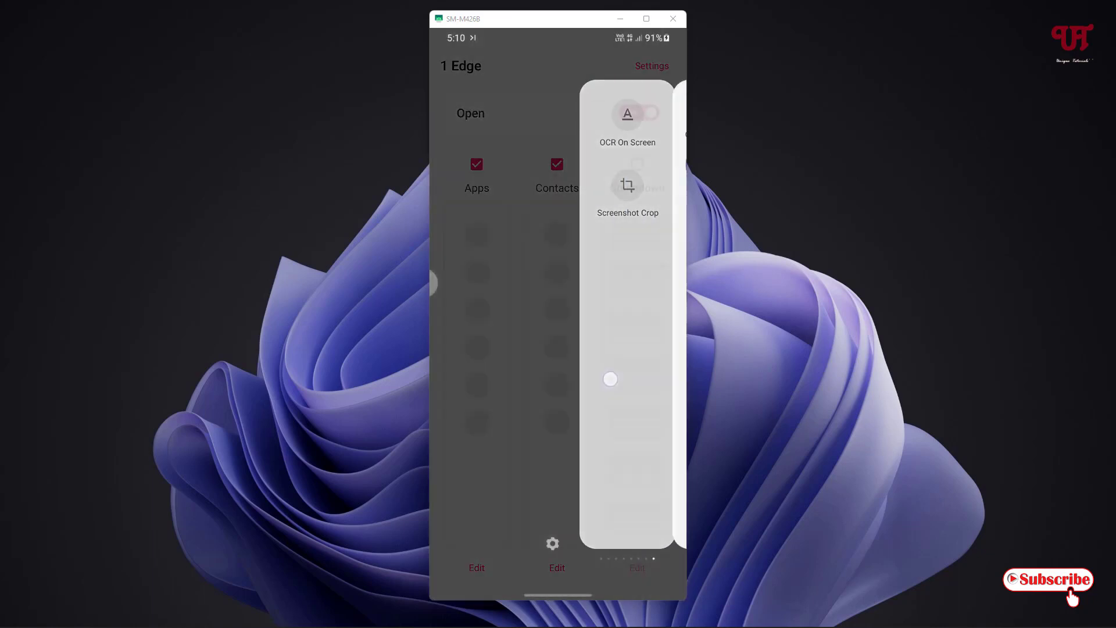
left_click_drag(611, 379, 584, 401)
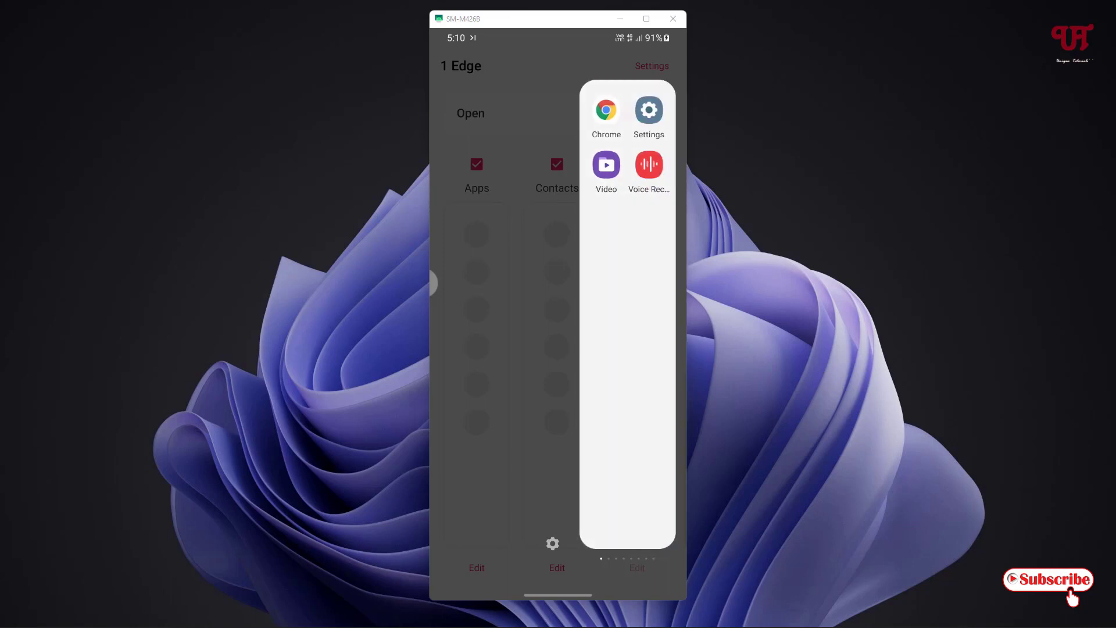
left_click(553, 544)
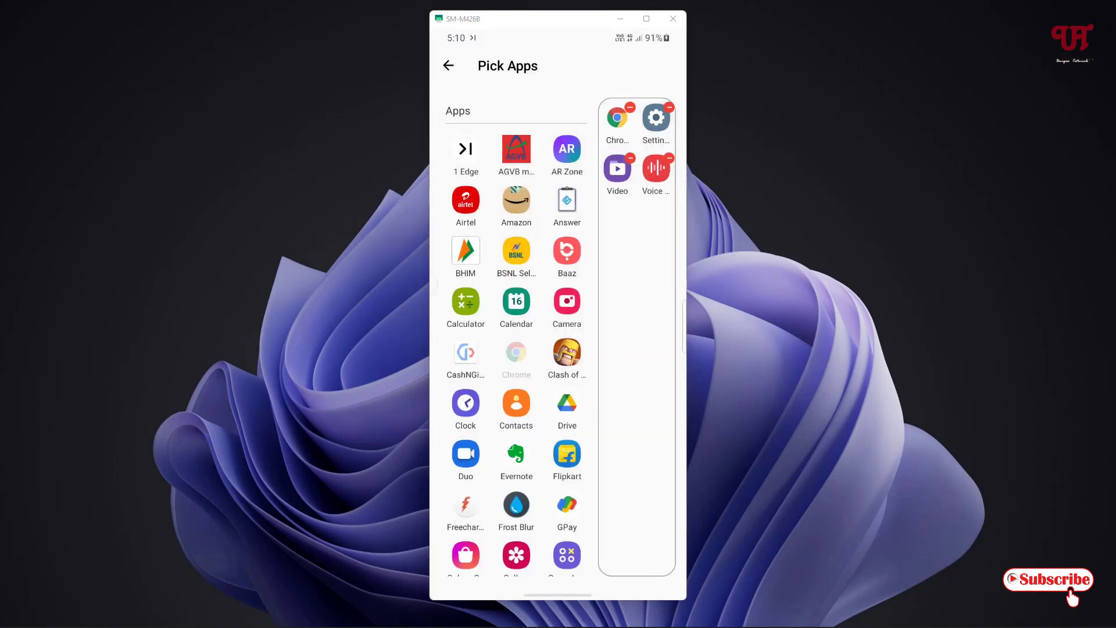
left_click_drag(559, 596, 566, 465)
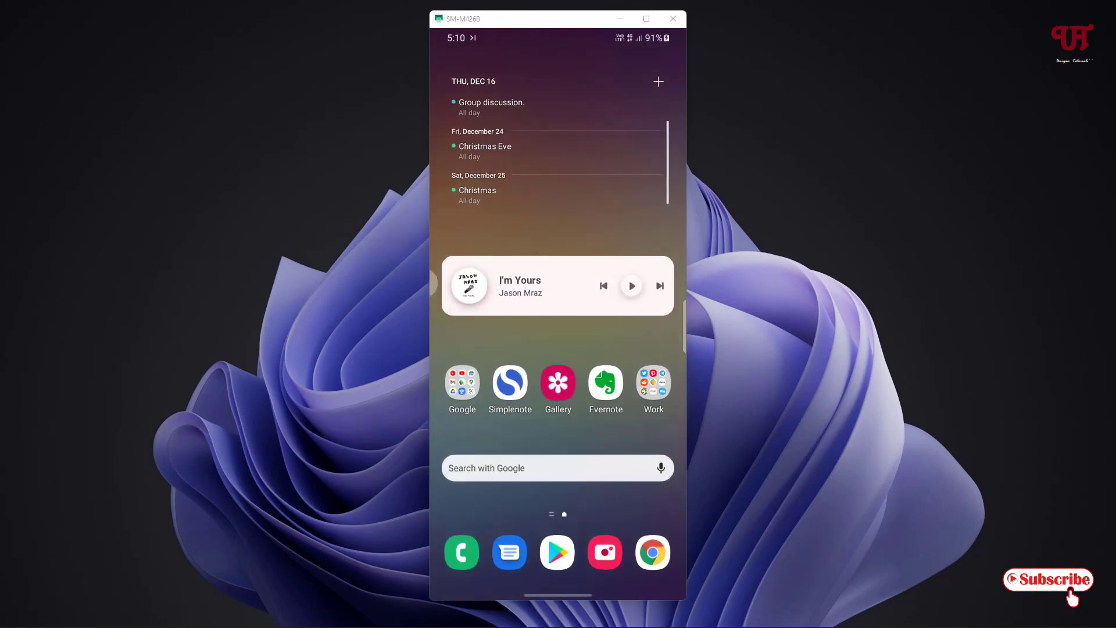
Pull out the floating panel over the home screen, look through its pages including Apps and Compass, and close it
left_click_drag(676, 333, 578, 361)
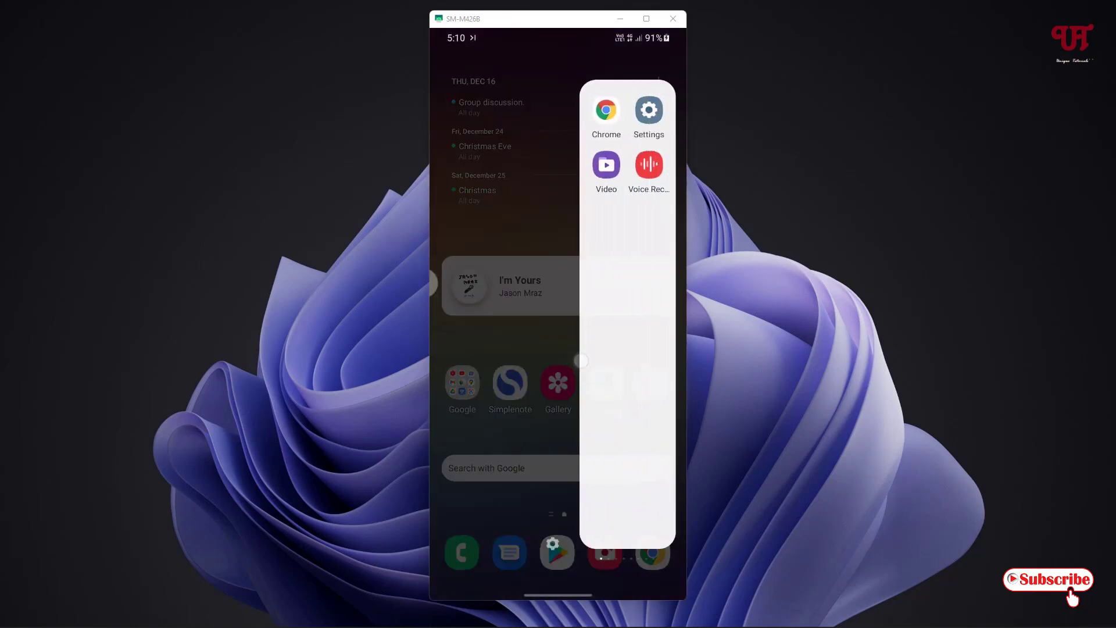
left_click_drag(644, 404, 585, 430)
left_click(533, 447)
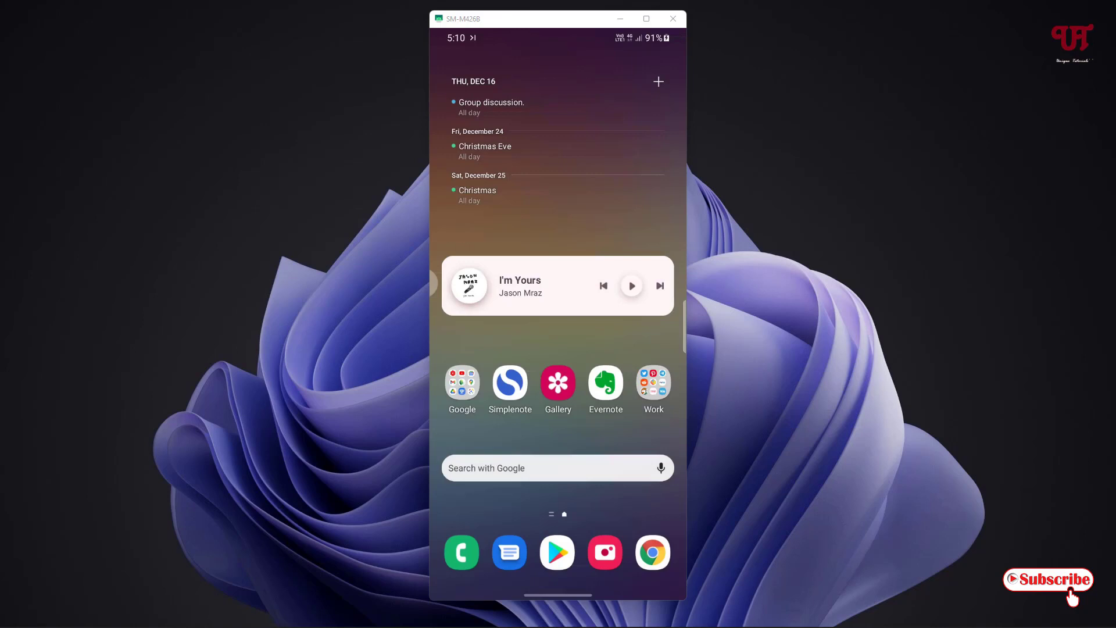
left_click_drag(684, 335, 593, 349)
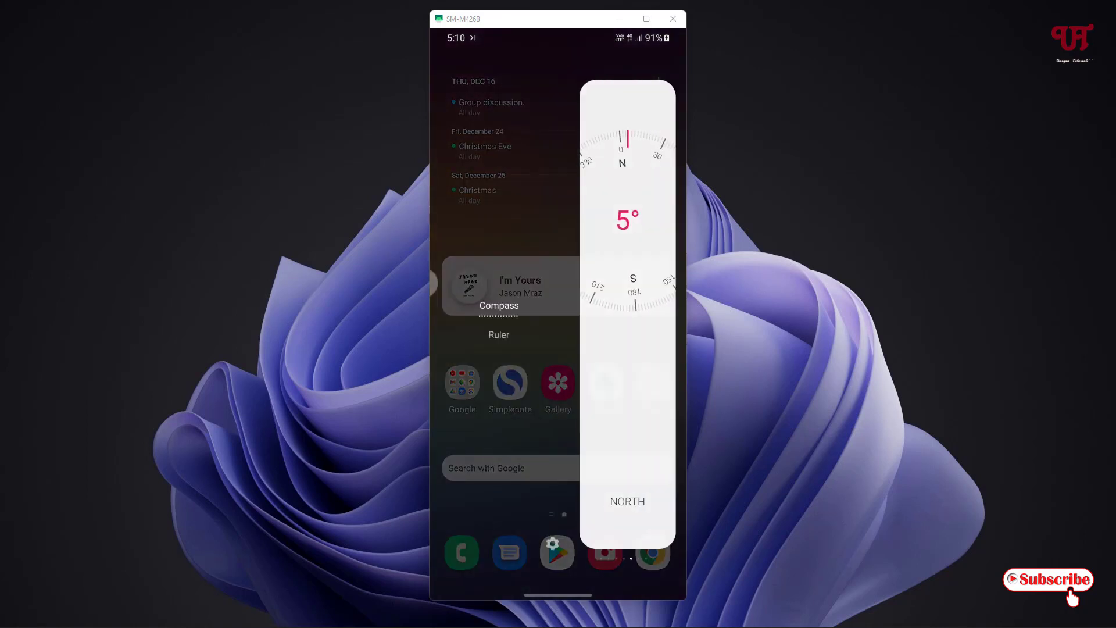
left_click(539, 349)
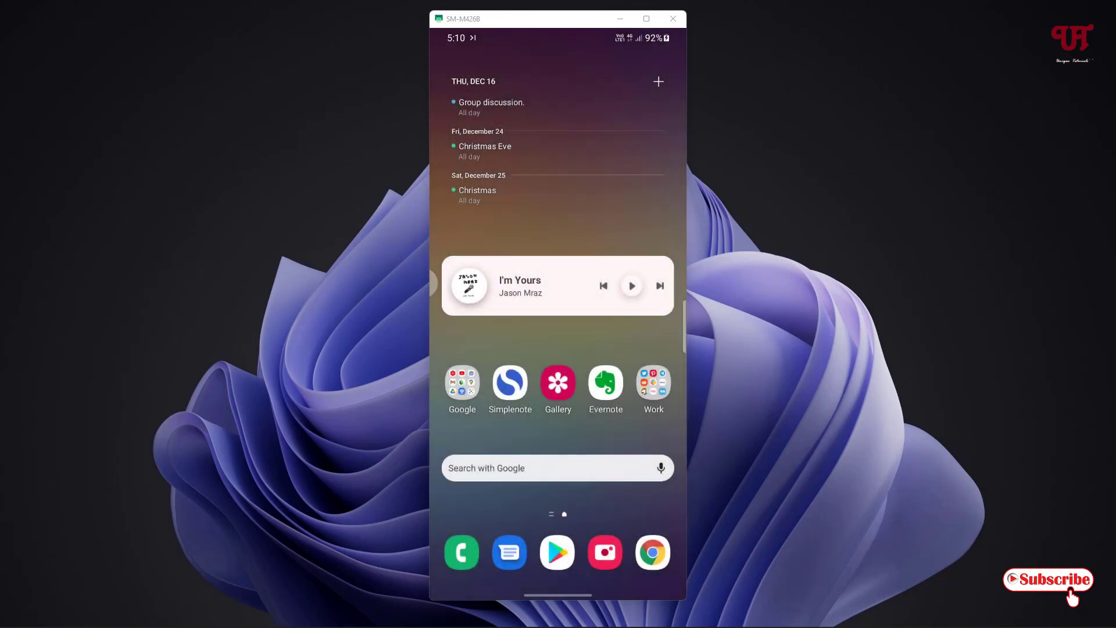